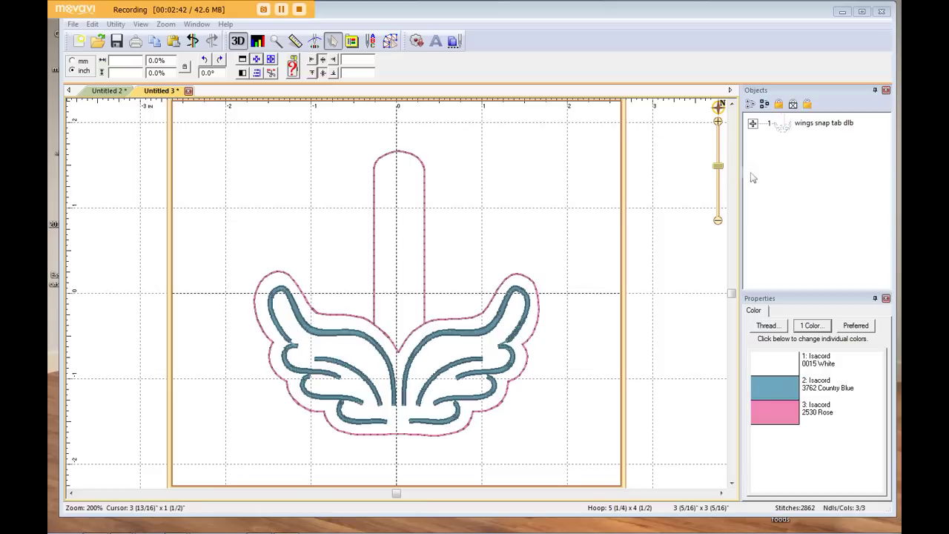
# Step: Expand the wings snap tab dlb design and inspect its White, Country Blue and Rose color layers one by one
pyautogui.click(753, 124)
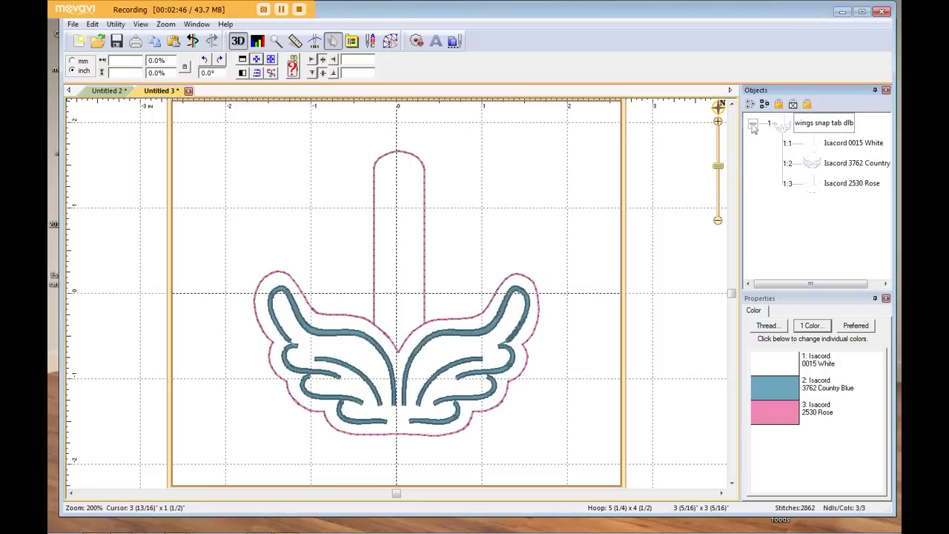
pyautogui.click(814, 150)
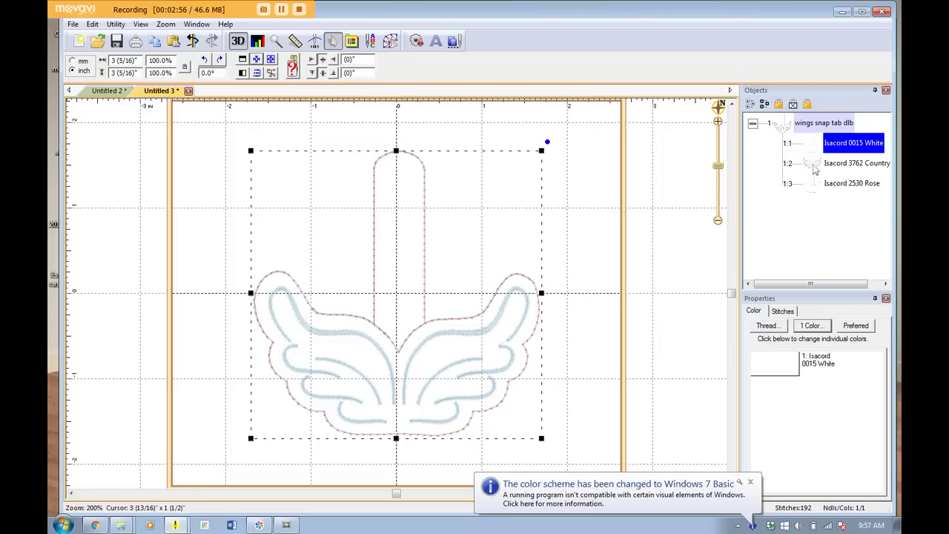
pyautogui.click(814, 167)
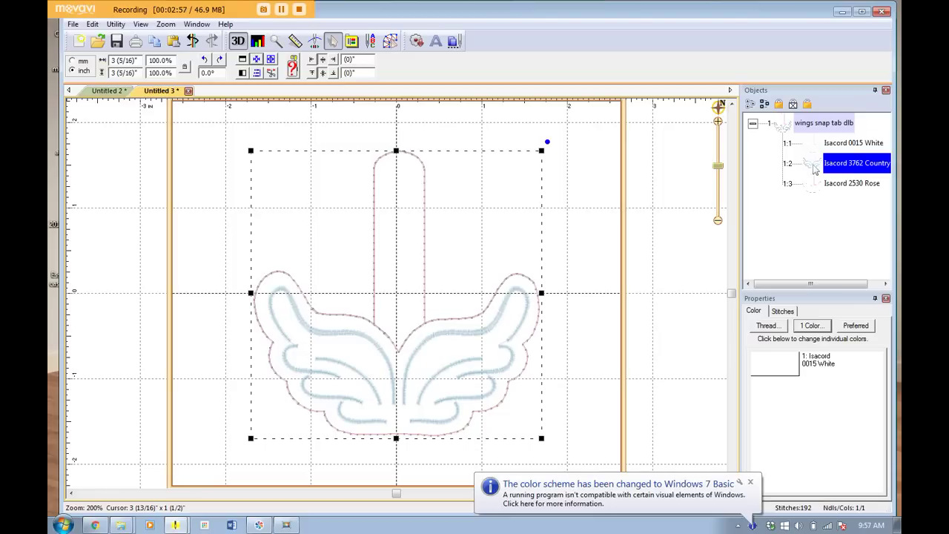
pyautogui.click(750, 482)
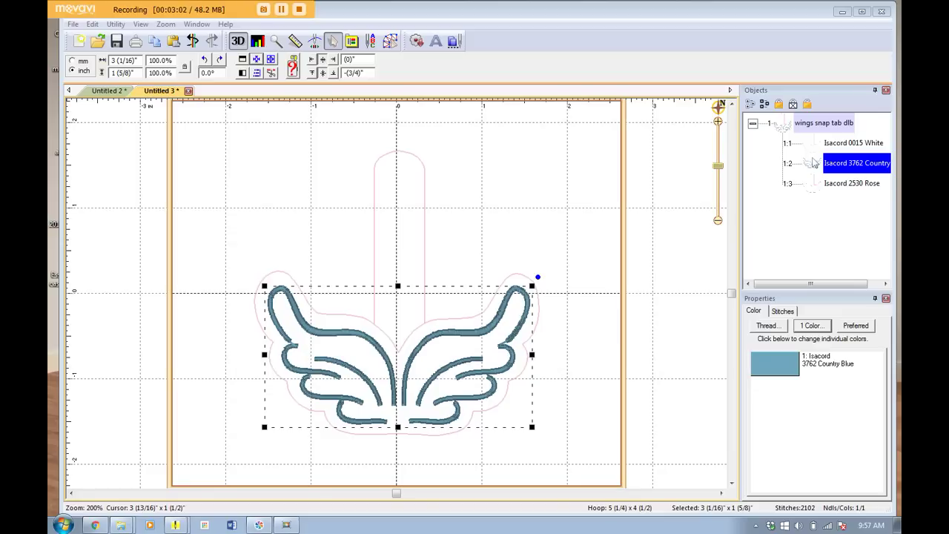
pyautogui.click(814, 186)
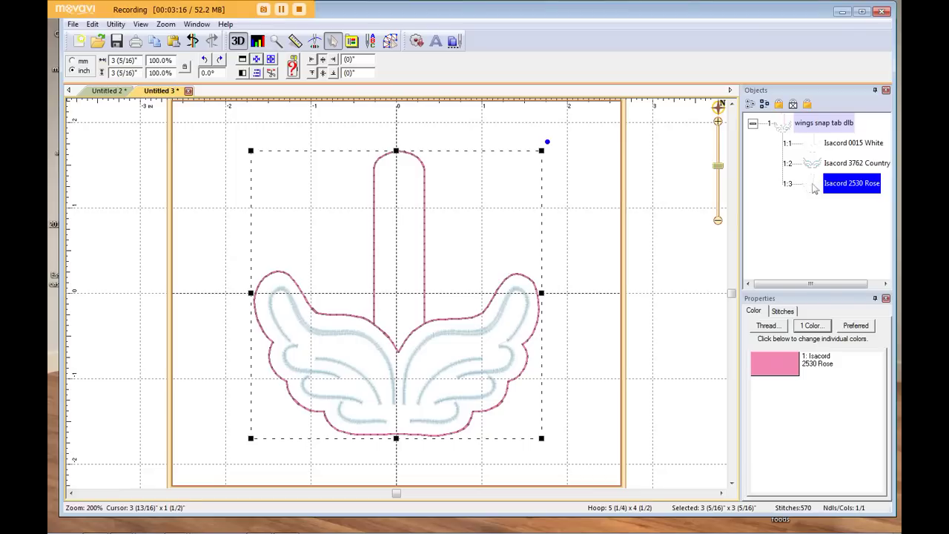
pyautogui.click(615, 181)
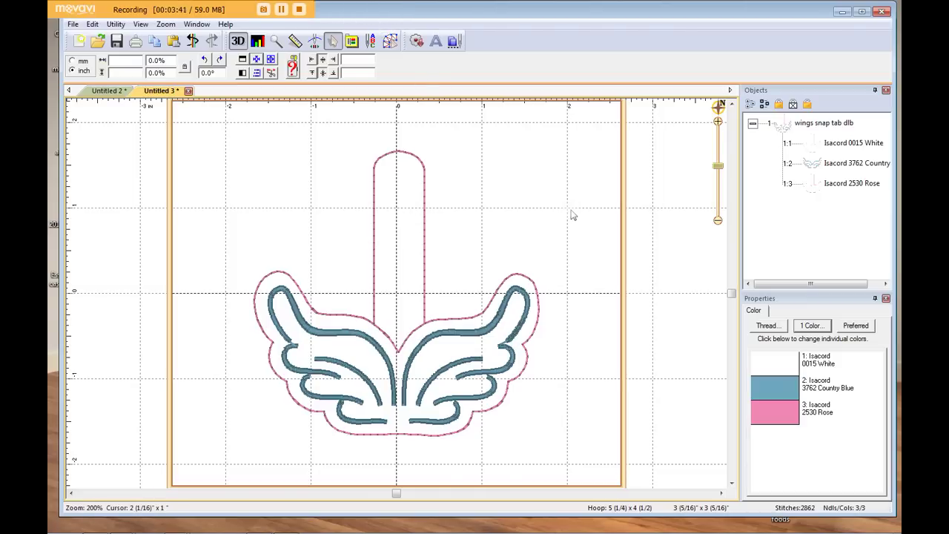
# Step: Recolor the 0015 White outline layer with Isacord Poly thread 0020 Black and select it to check the outline
pyautogui.click(814, 148)
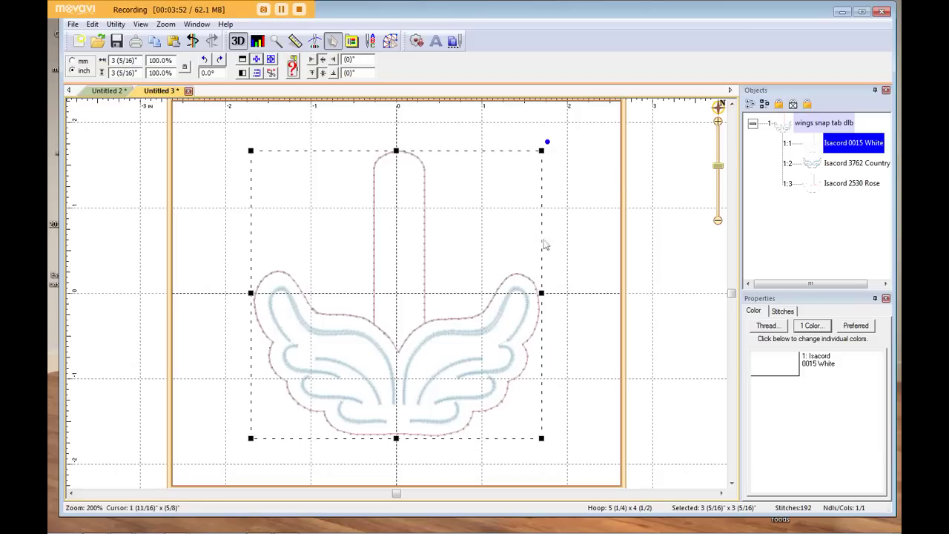
pyautogui.click(780, 362)
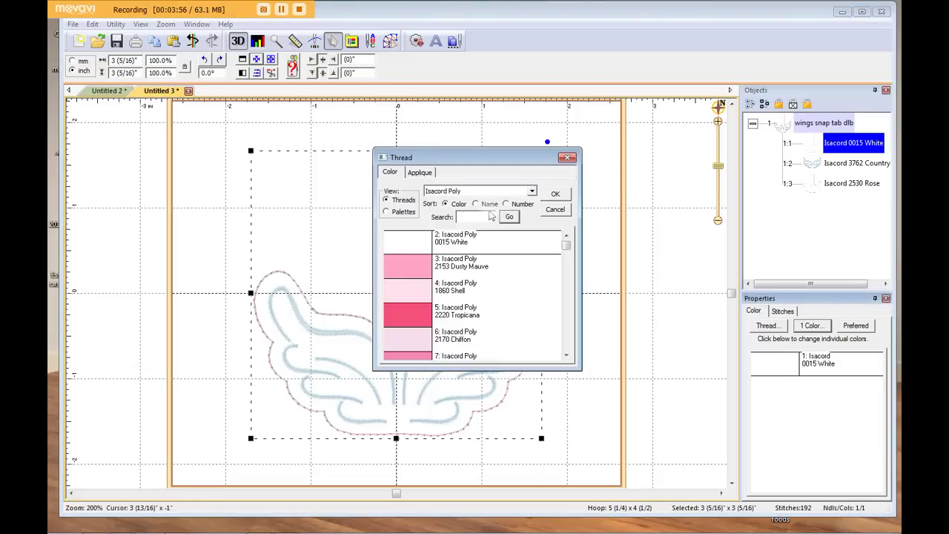
pyautogui.click(490, 216)
pyautogui.write('0020')
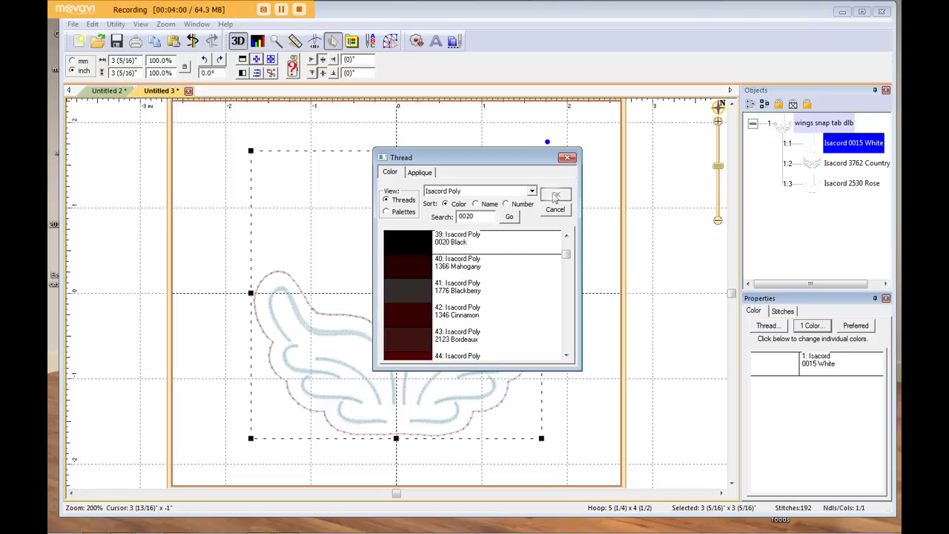
pyautogui.click(556, 195)
pyautogui.click(303, 216)
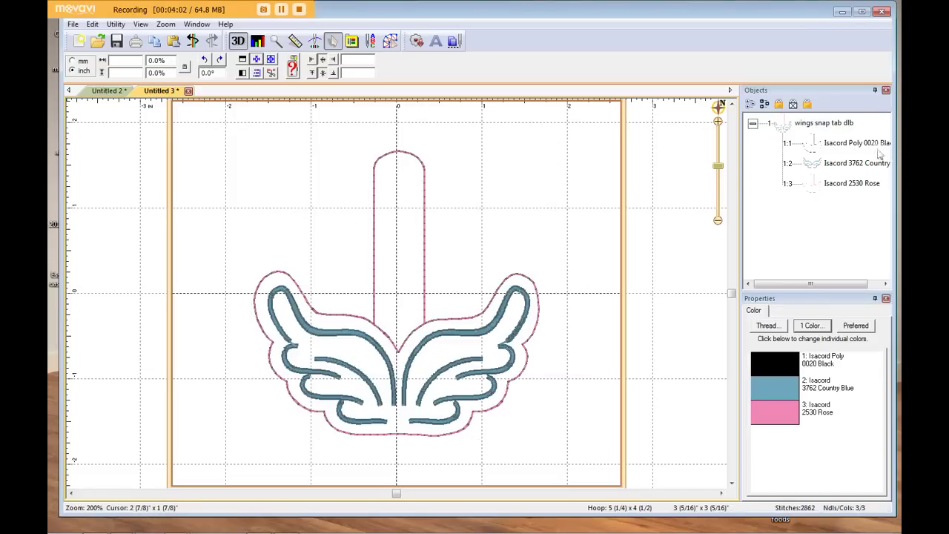
pyautogui.click(823, 145)
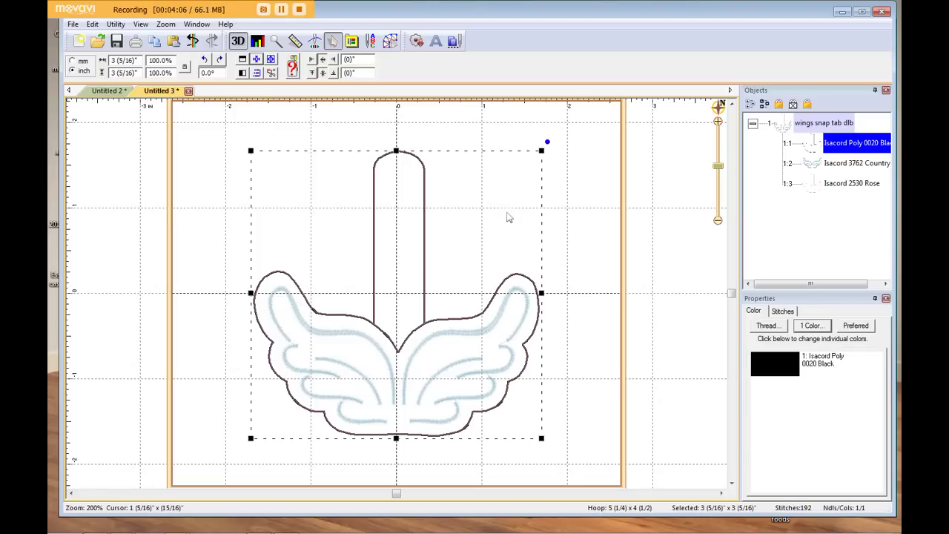
# Step: Using the stitch simulator, insert a color stop at stitch 134, where the black outline meets the tab, with thread 0501 Sun
pyautogui.click(314, 41)
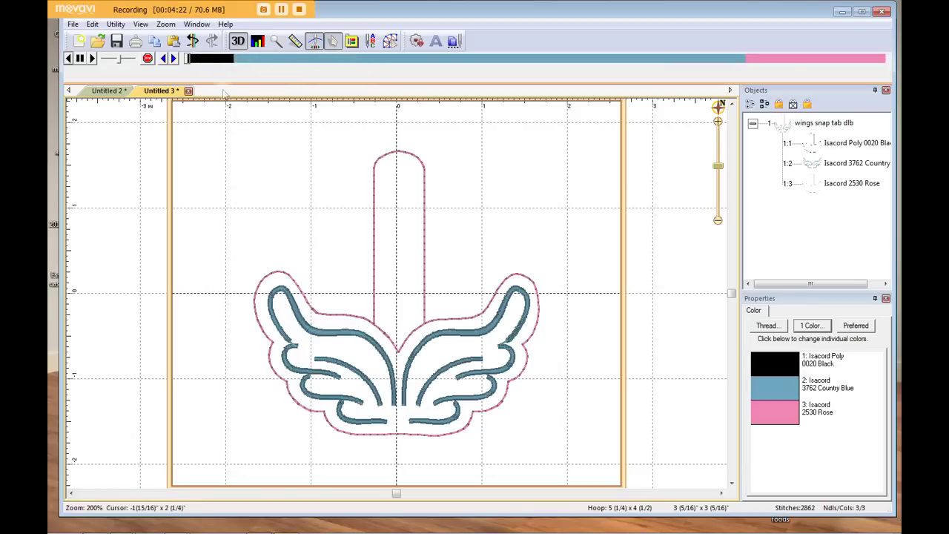
pyautogui.click(190, 60)
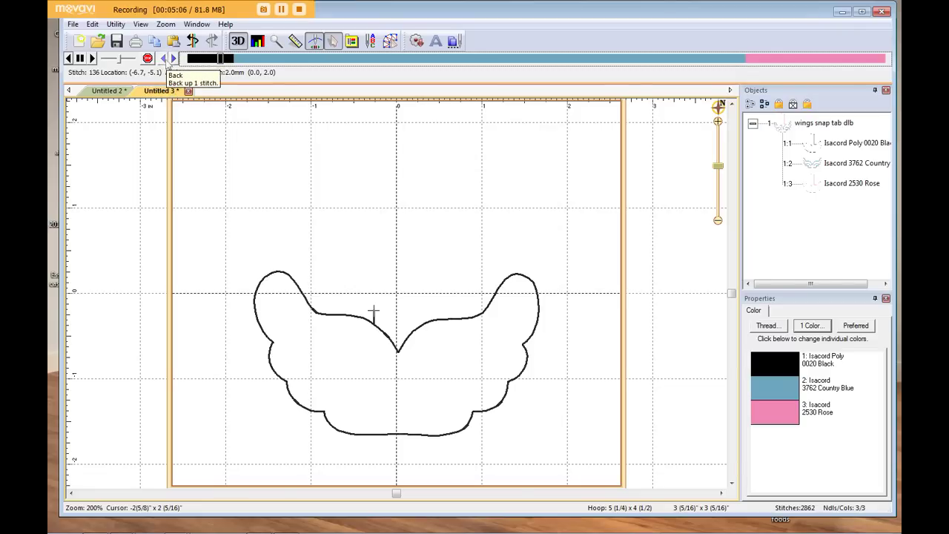
pyautogui.click(164, 58)
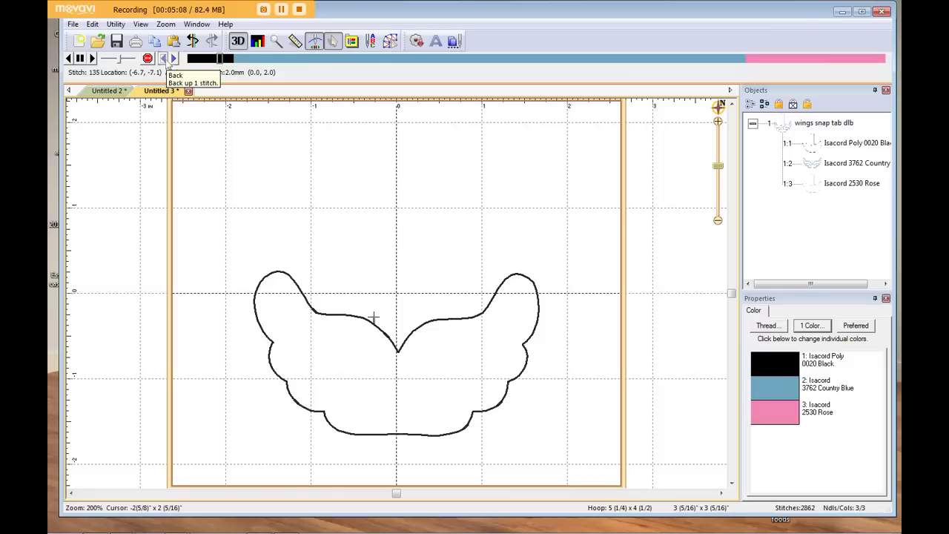
pyautogui.click(164, 59)
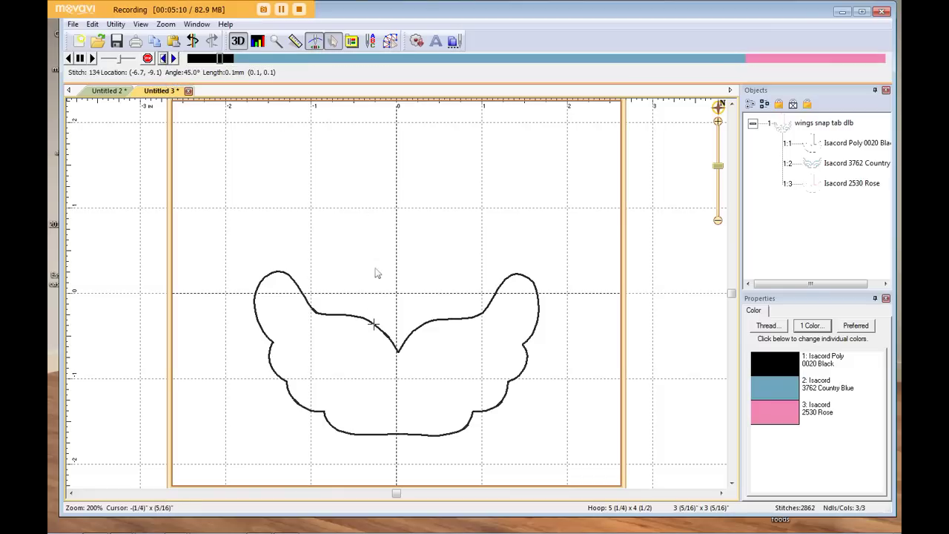
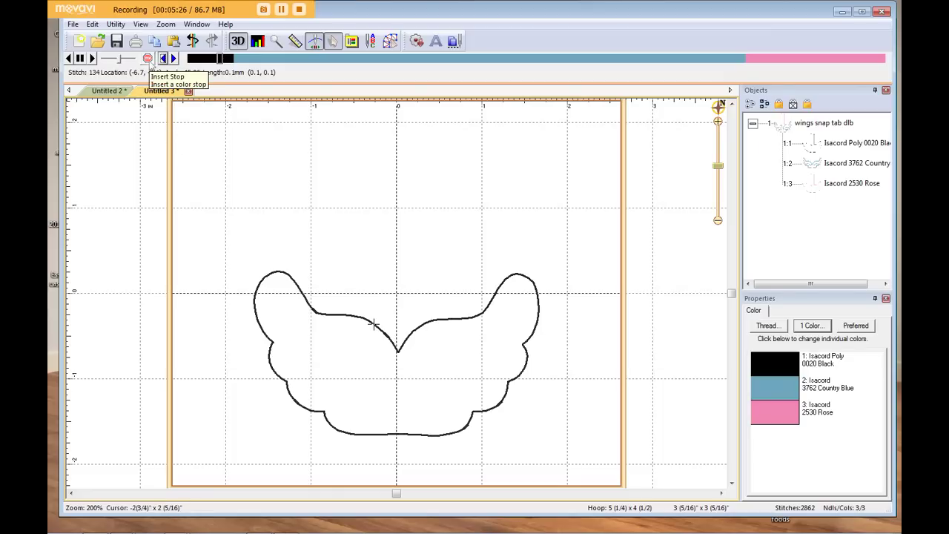
pyautogui.click(147, 58)
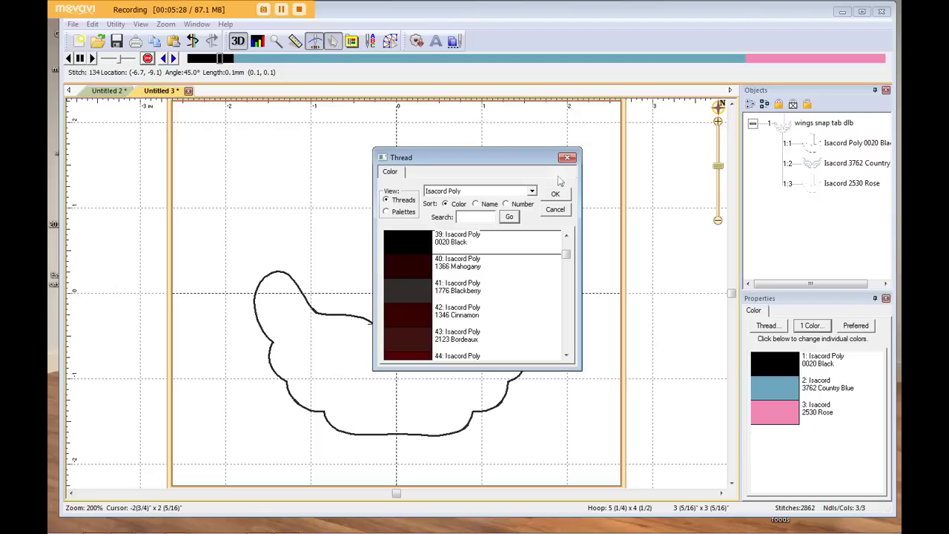
pyautogui.click(487, 217)
pyautogui.write('0501')
pyautogui.press('Return')
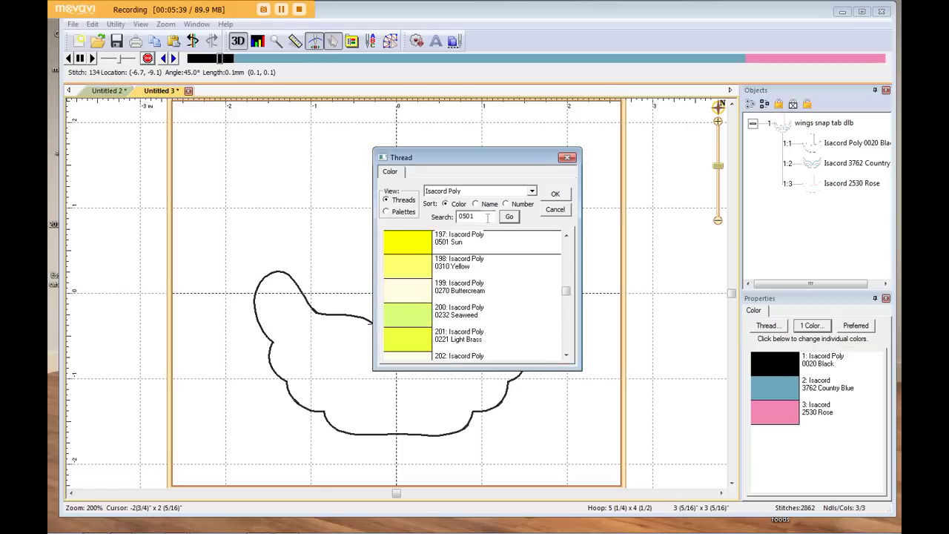
pyautogui.click(557, 196)
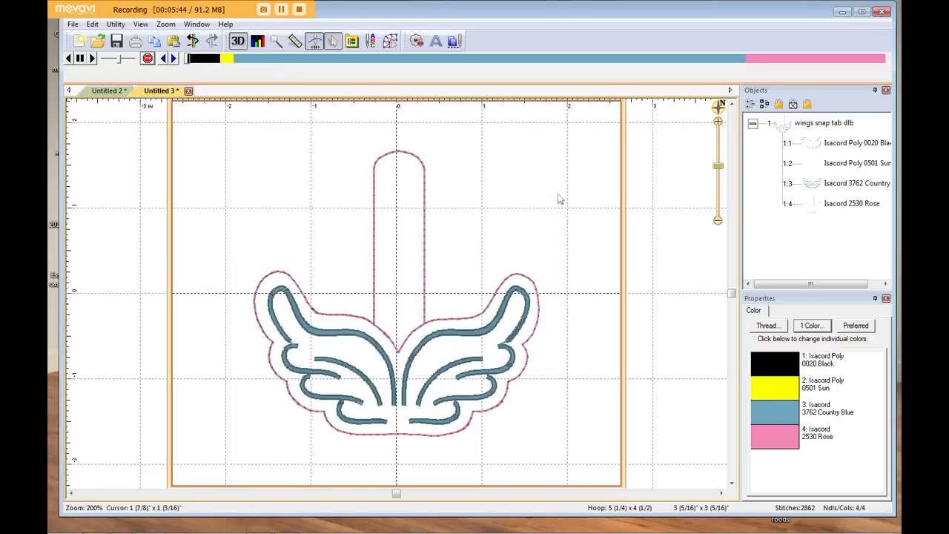
# Step: Inspect the black wing outline and yellow tab layers separately, and clear the selection
pyautogui.click(819, 148)
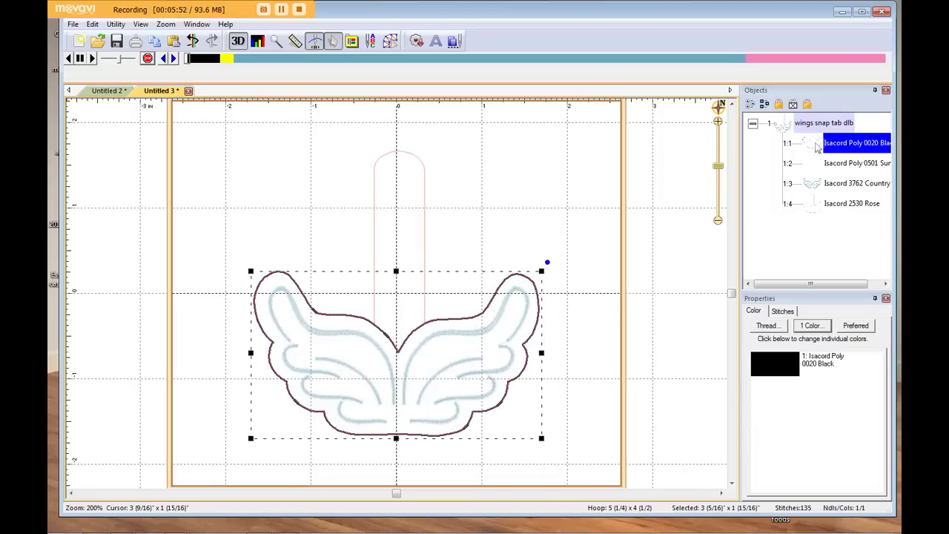
pyautogui.click(816, 164)
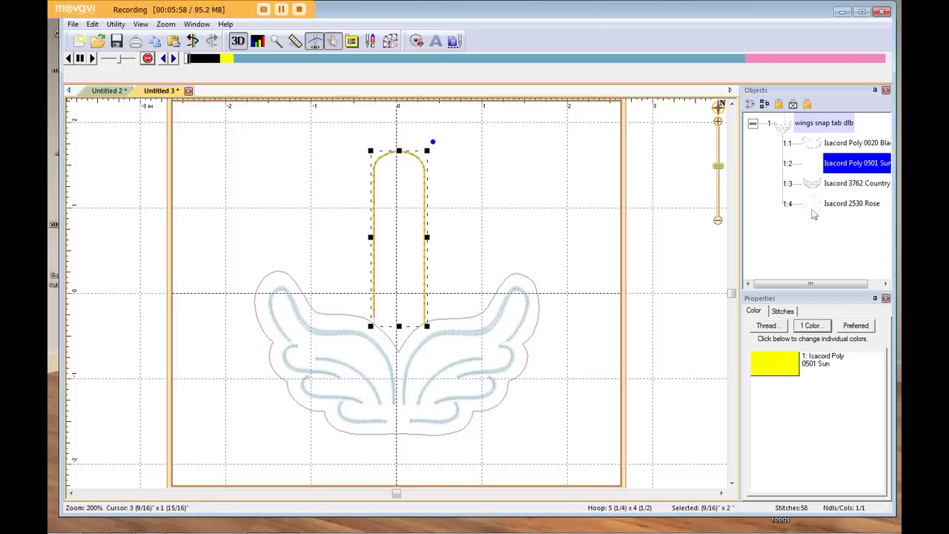
pyautogui.click(504, 163)
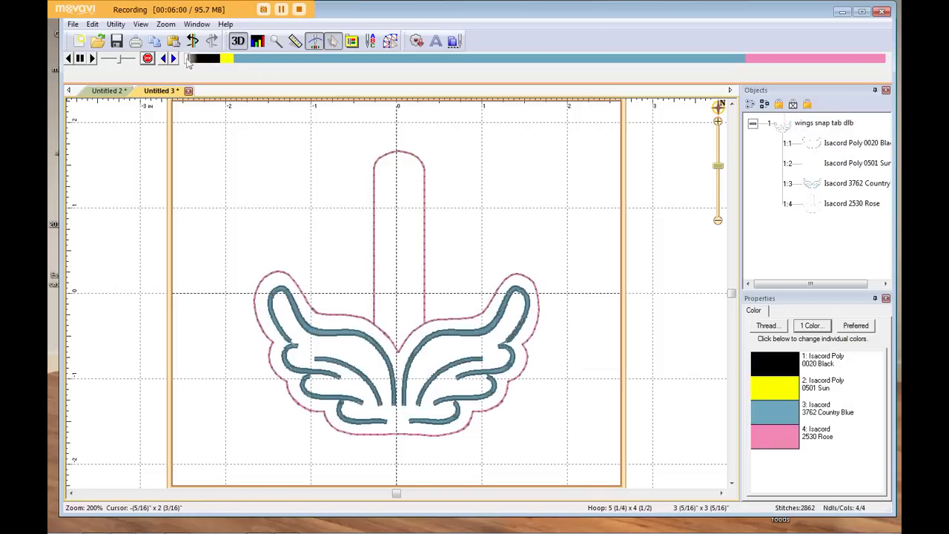
# Step: Insert a color stop at stitch 2690, where the rose outline starts the tab, with thread 5335 Swamp
pyautogui.moveTo(188, 61); pyautogui.dragTo(846, 71)
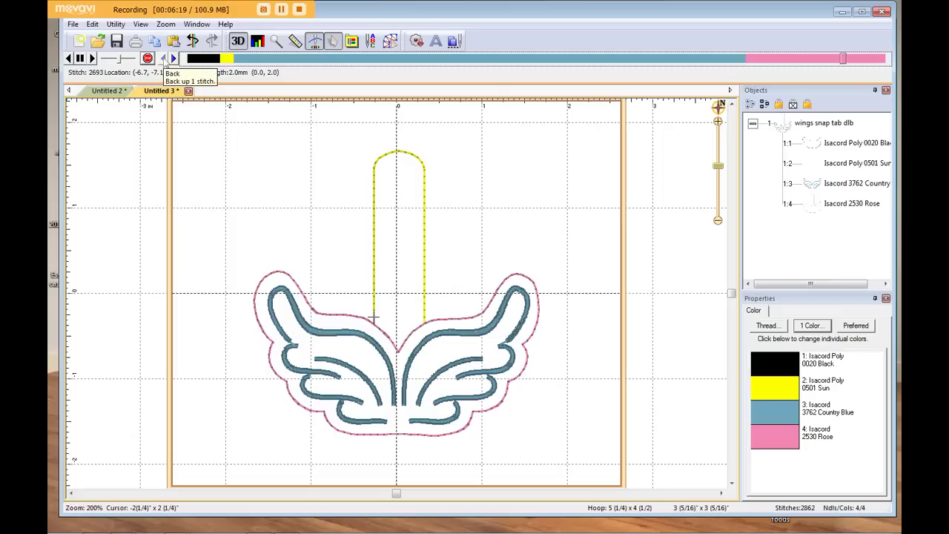
pyautogui.click(164, 59)
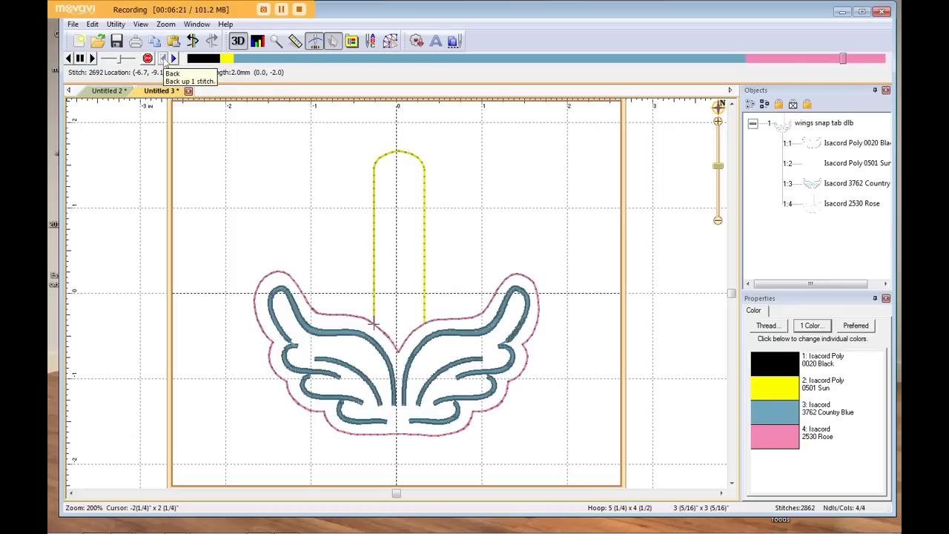
pyautogui.click(164, 60)
pyautogui.click(164, 59)
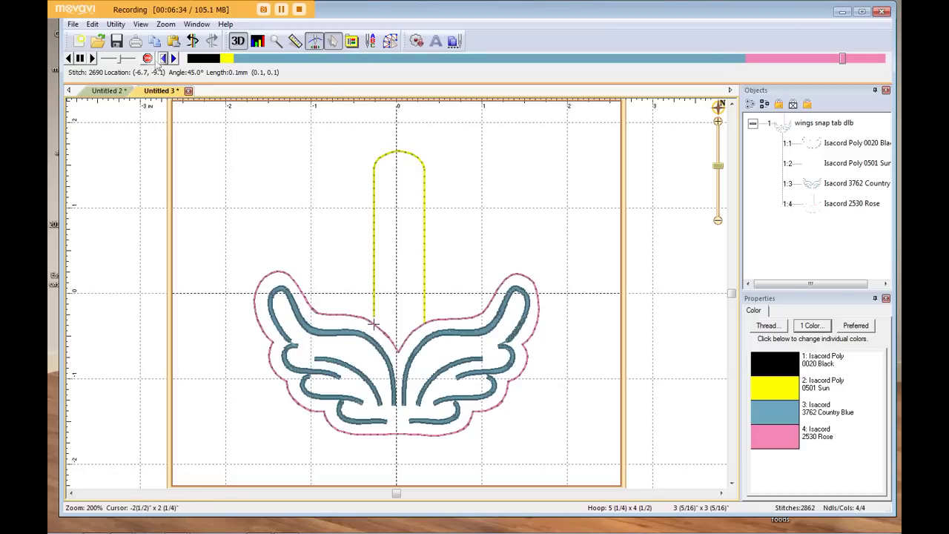
pyautogui.click(775, 437)
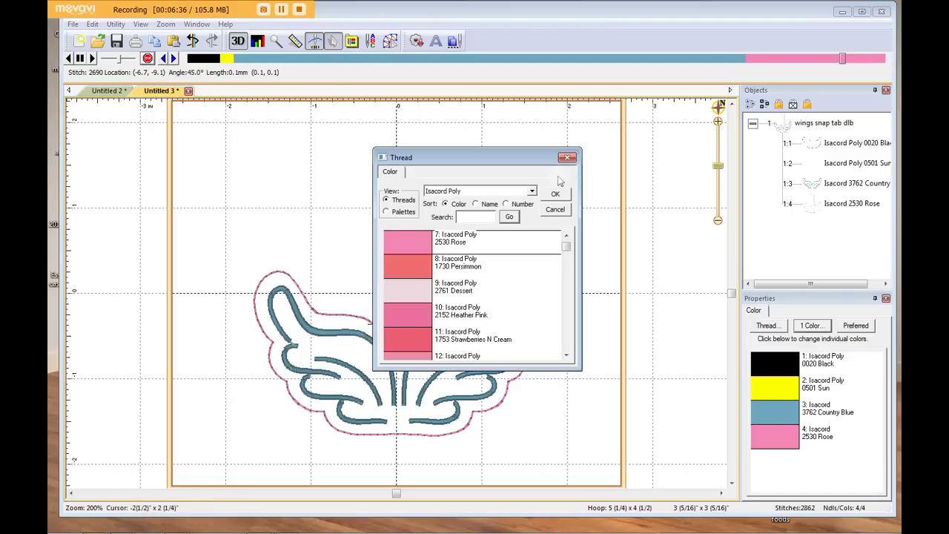
pyautogui.click(489, 217)
pyautogui.write('5335')
pyautogui.click(554, 196)
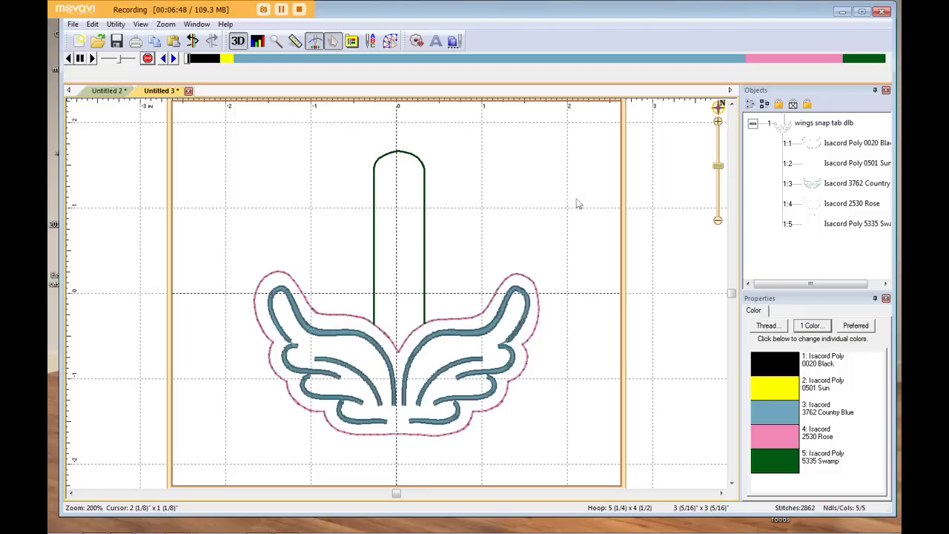
# Step: Inspect all five color layers of the wings design in stitching order, and clear the selection
pyautogui.click(811, 146)
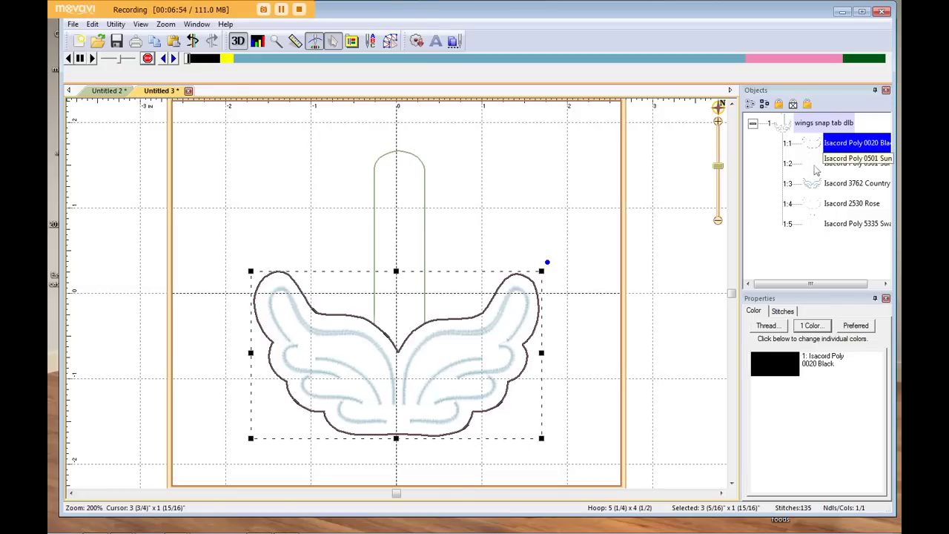
pyautogui.click(817, 169)
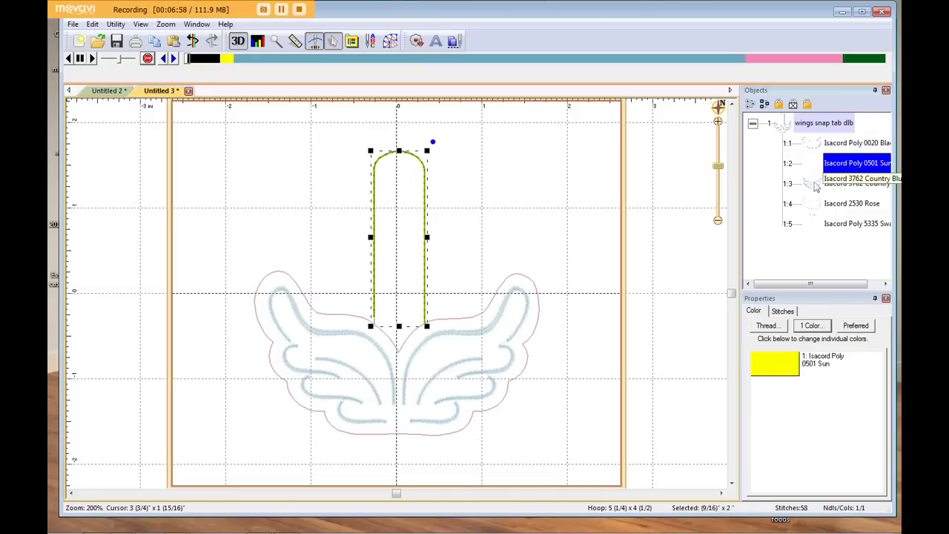
pyautogui.click(816, 186)
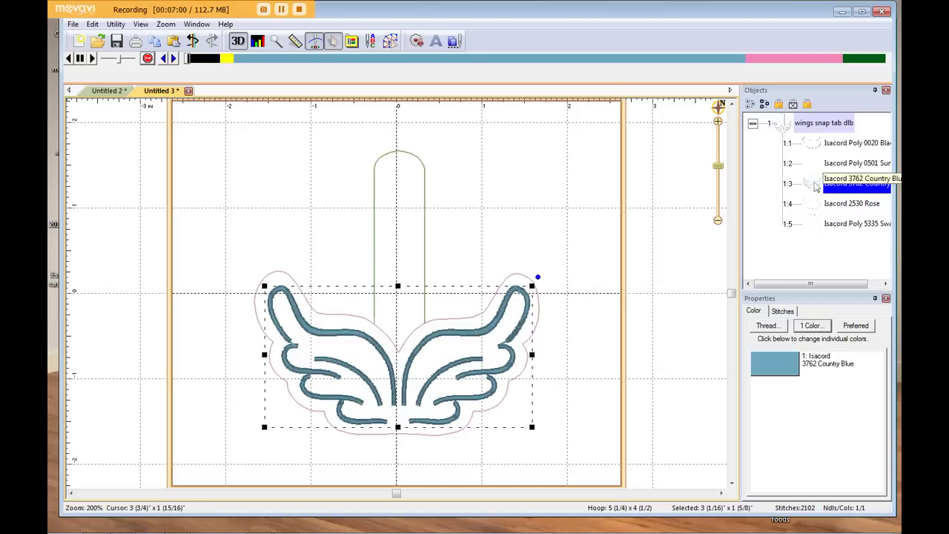
pyautogui.click(817, 205)
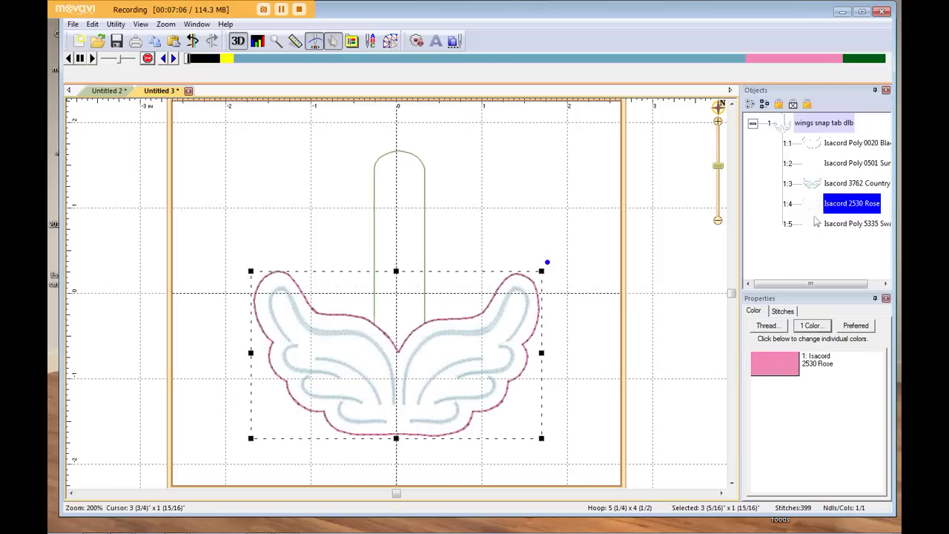
pyautogui.click(816, 224)
pyautogui.click(666, 197)
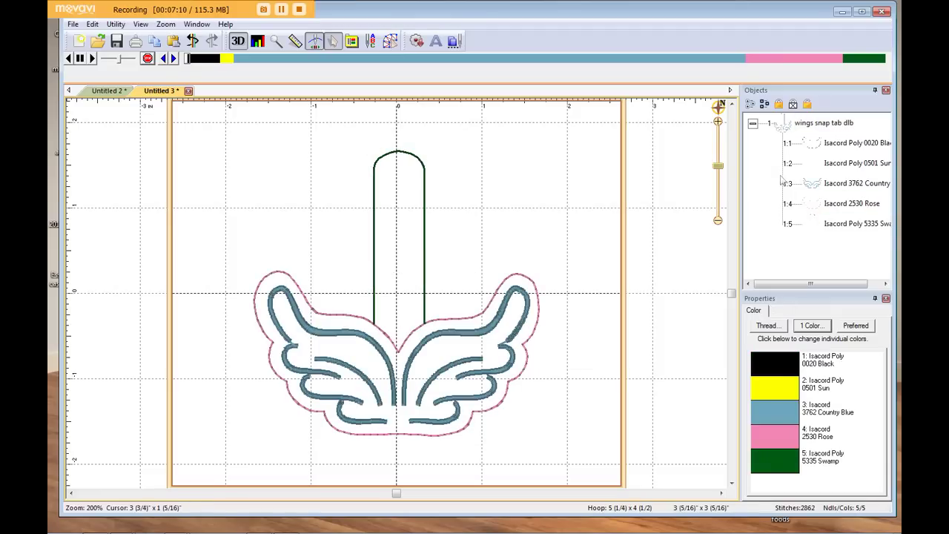
# Step: Delete the two snap tab layers, 0501 Sun and 5335 Swamp, from the wings design and clear the selection
pyautogui.click(815, 166)
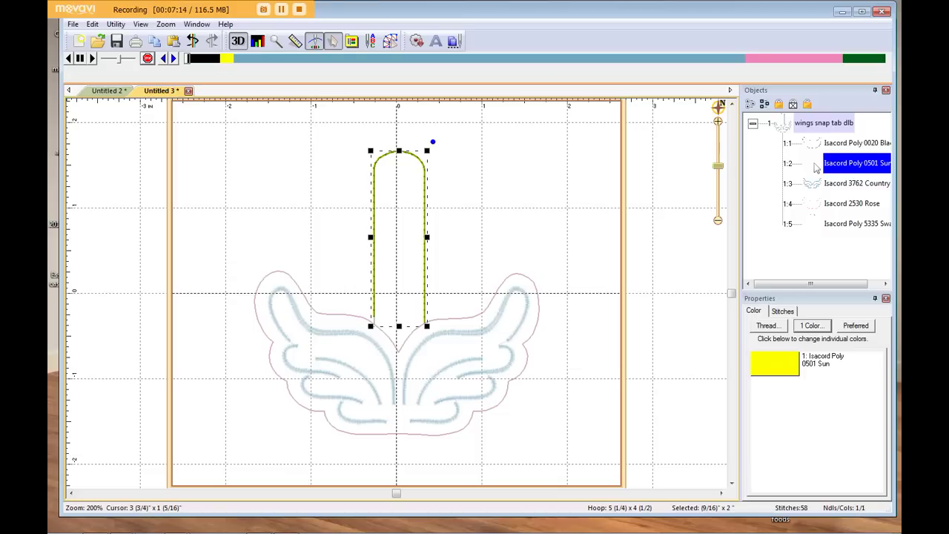
pyautogui.press('Delete')
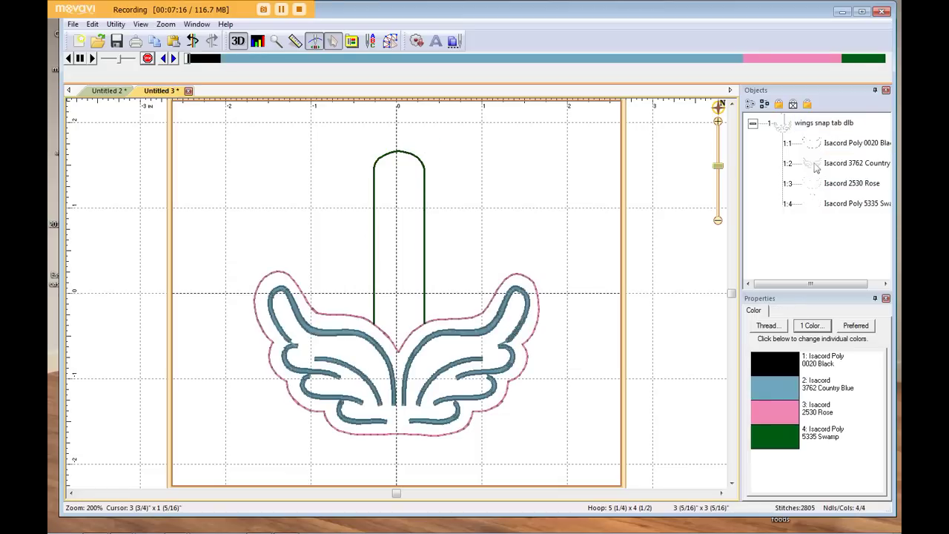
pyautogui.click(815, 204)
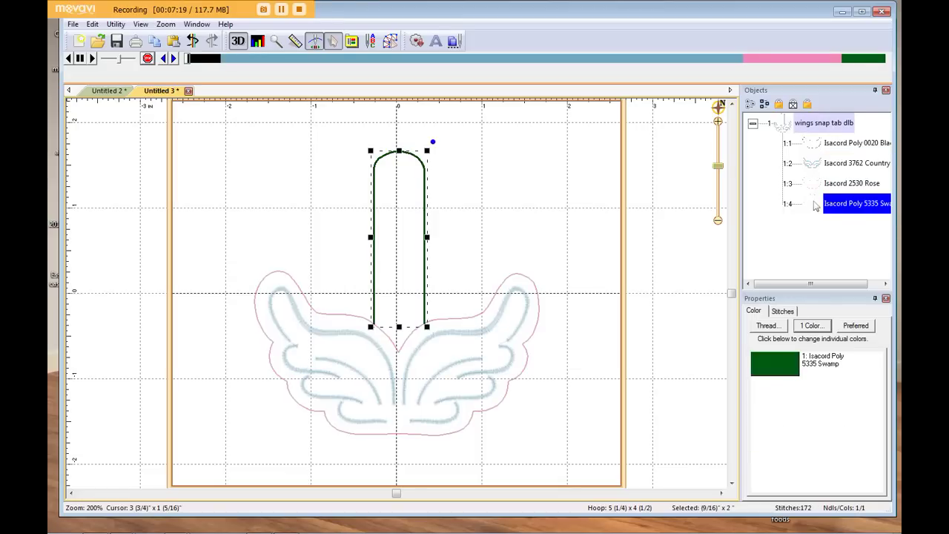
pyautogui.press('Delete')
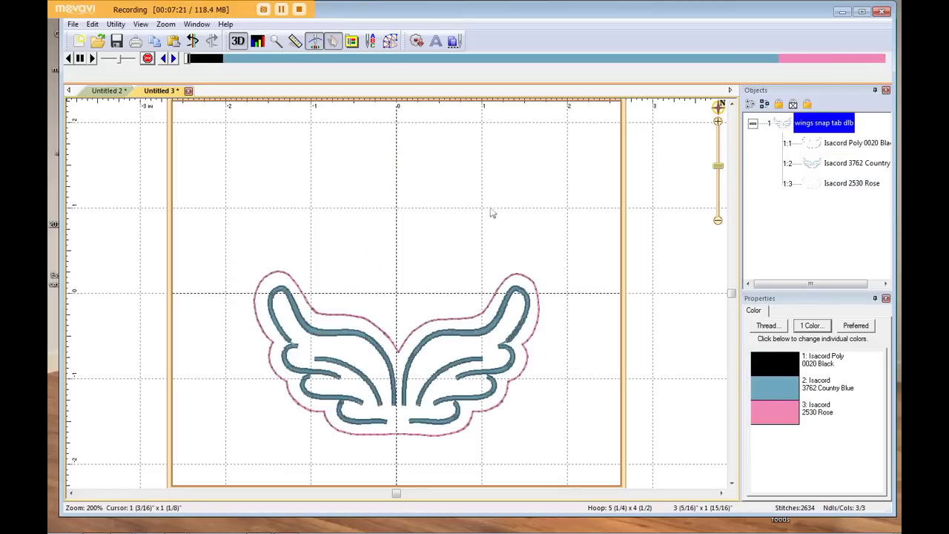
pyautogui.click(454, 211)
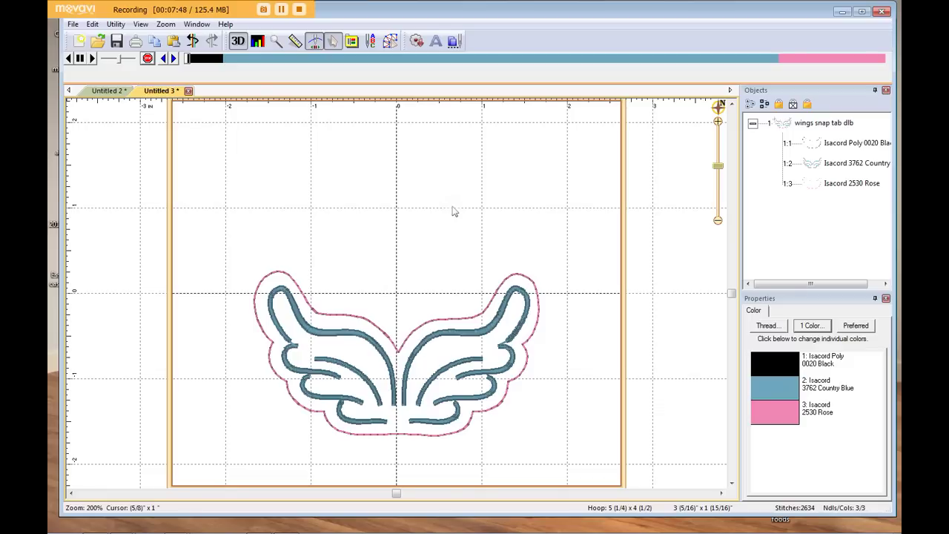
# Step: Turn off the stitch simulator and center the remaining wings design in the hoop
pyautogui.click(399, 356)
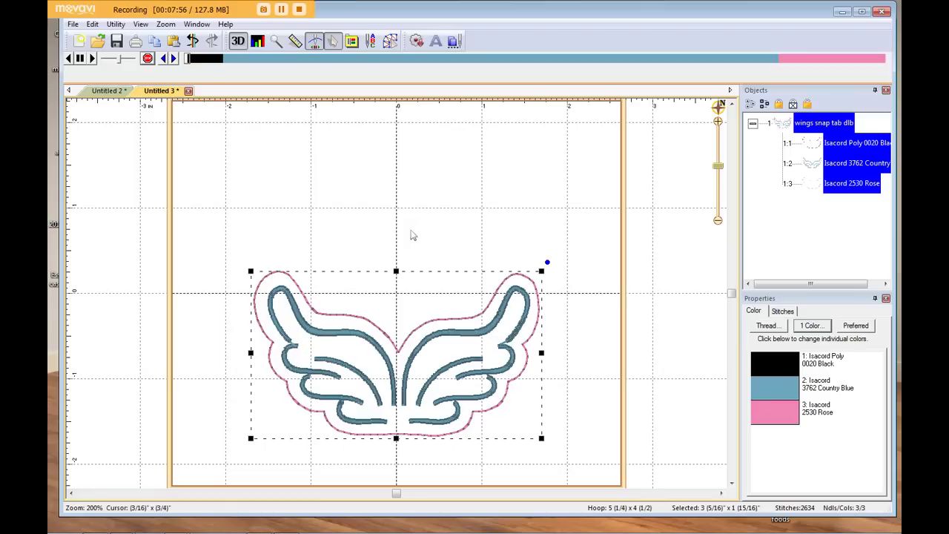
pyautogui.click(314, 41)
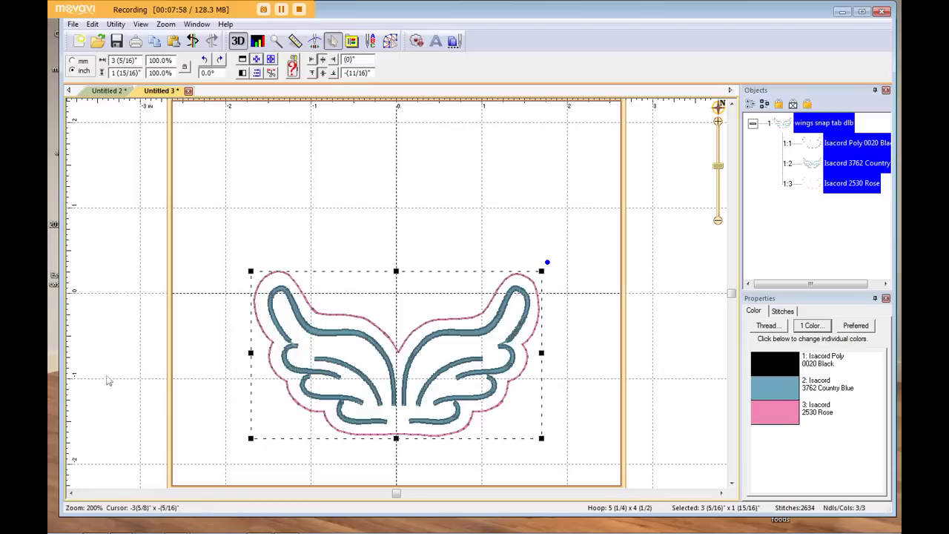
pyautogui.click(387, 241)
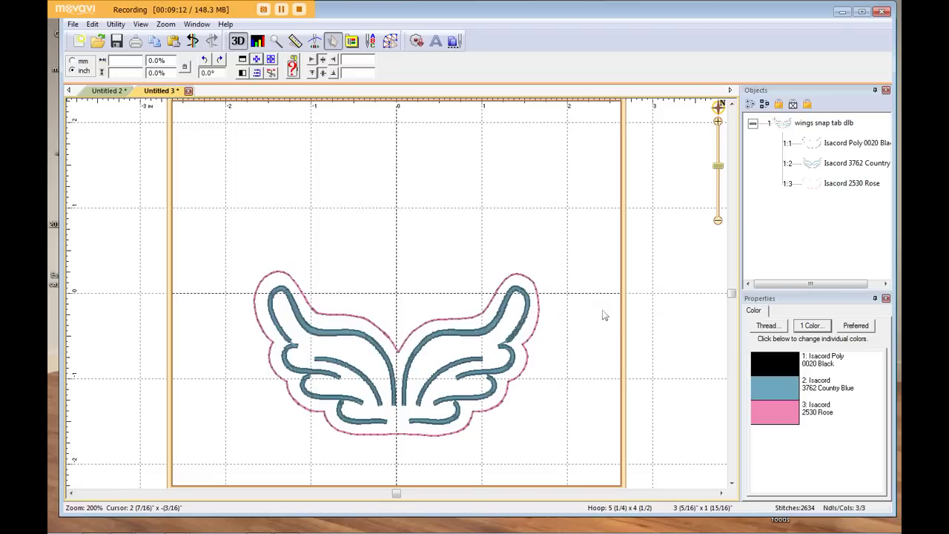
pyautogui.click(256, 59)
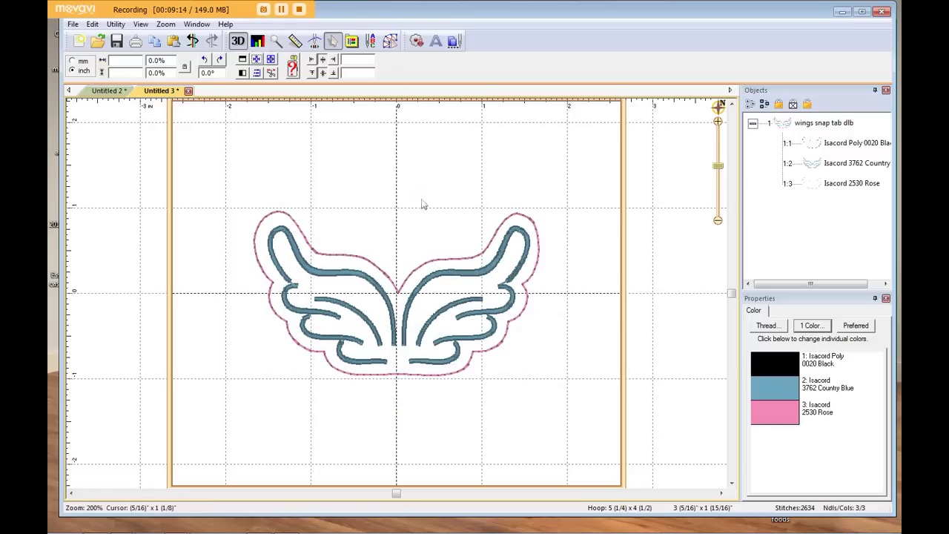